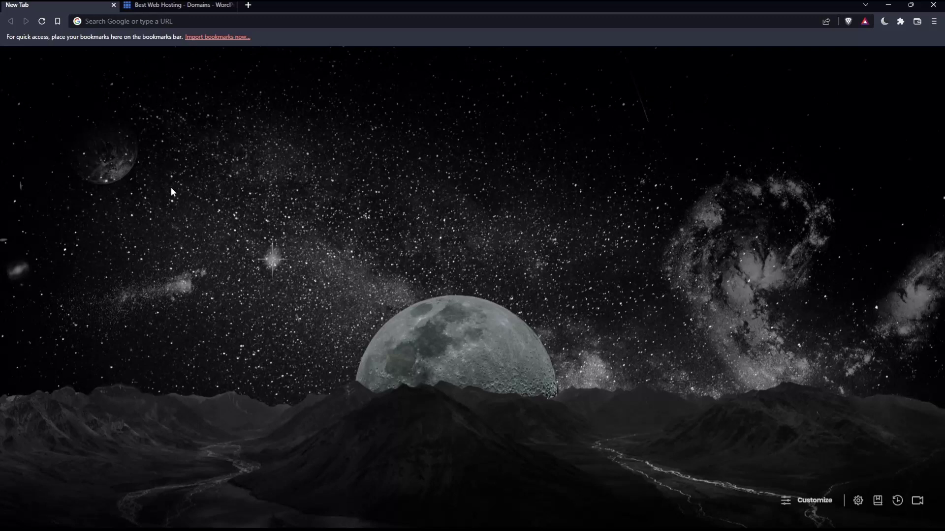
# Drop the typed bluehost.com address and switch to the already-open Bluehost hosting tab
pyautogui.click(182, 18)
pyautogui.write('bl')
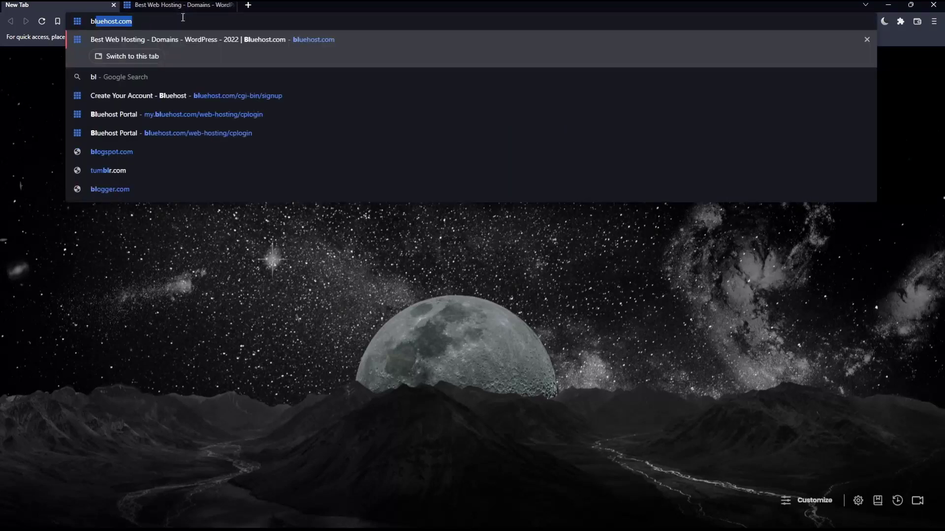
pyautogui.write('uehost.com')
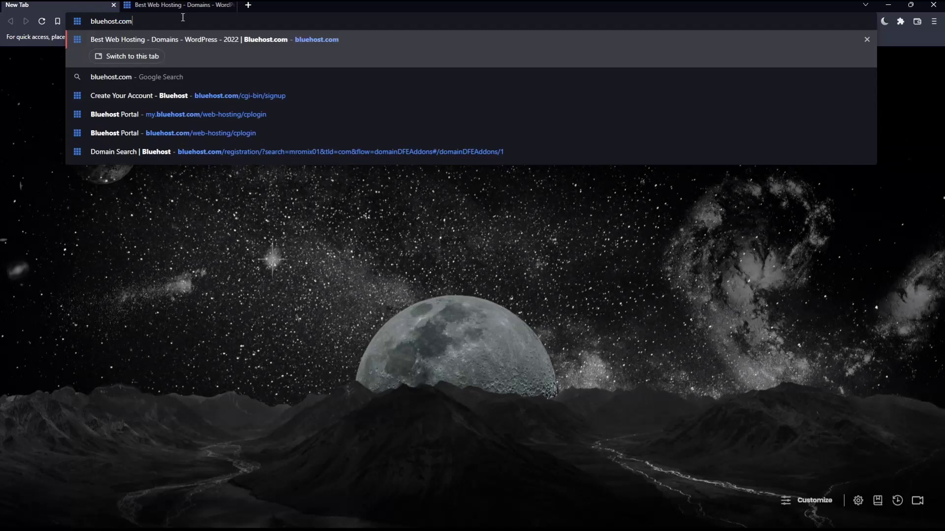
pyautogui.hotkey('ctrl', 'a')
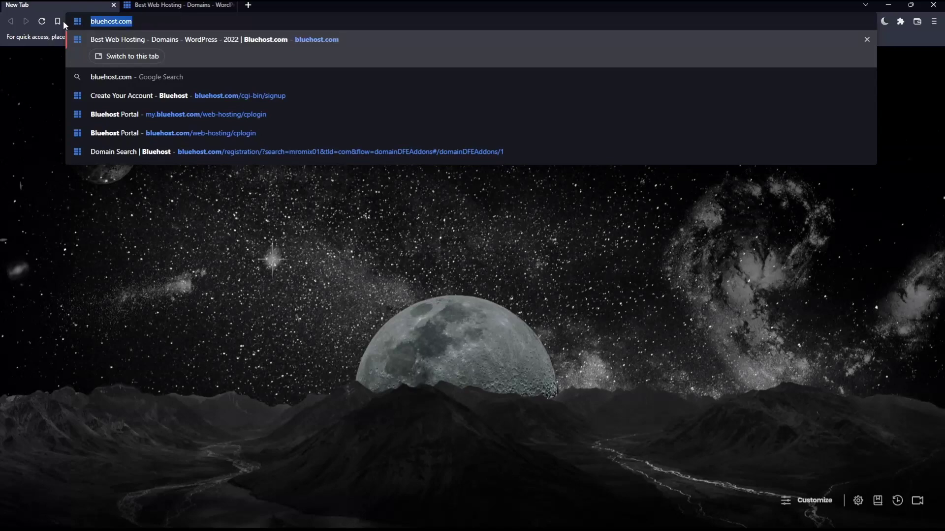
pyautogui.press('BackSpace')
pyautogui.click(173, 5)
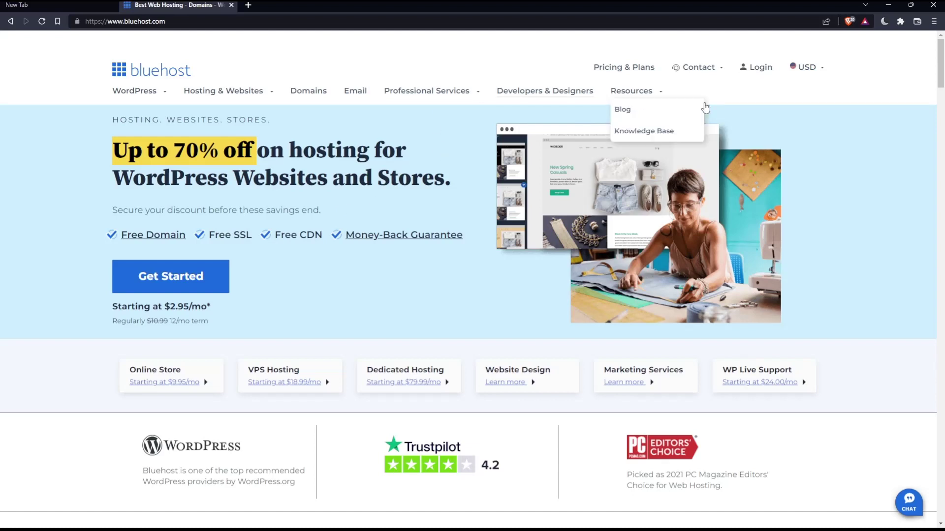
# Log into the Bluehost account and open Domains > My Domains to see mromix01.website
pyautogui.click(755, 67)
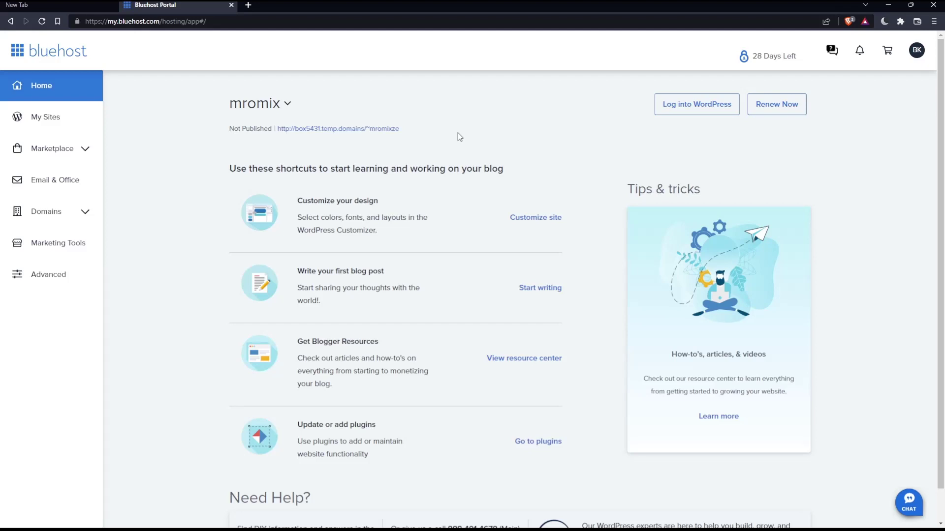
pyautogui.click(80, 216)
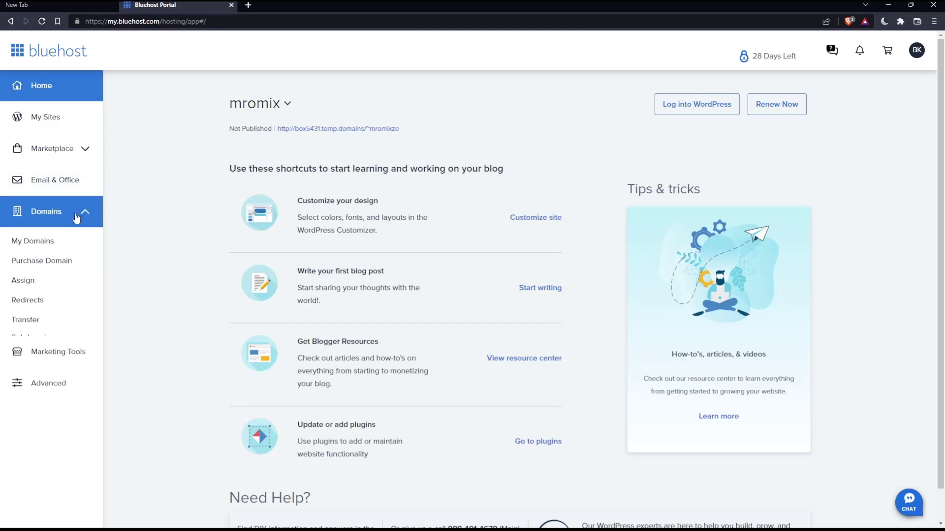
pyautogui.click(33, 241)
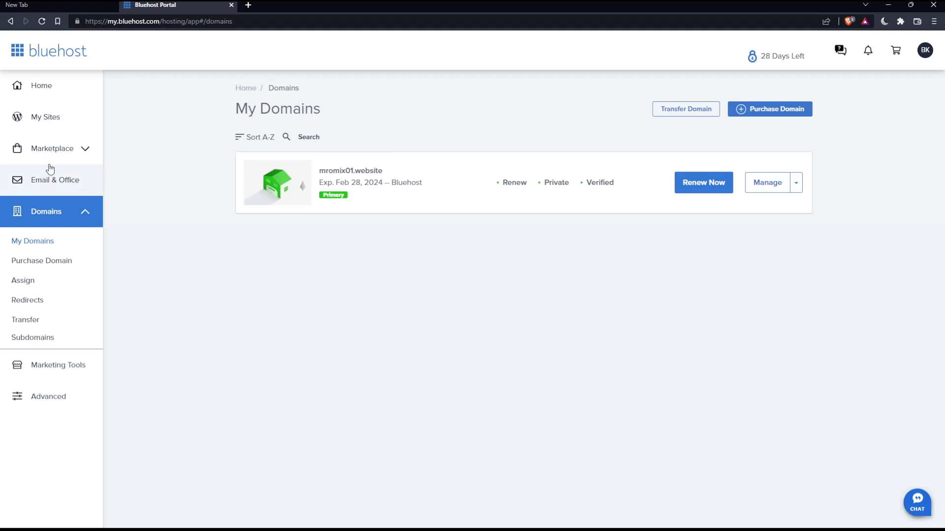
# From My Sites, manage the mromix site and view its Settings tab
pyautogui.click(45, 119)
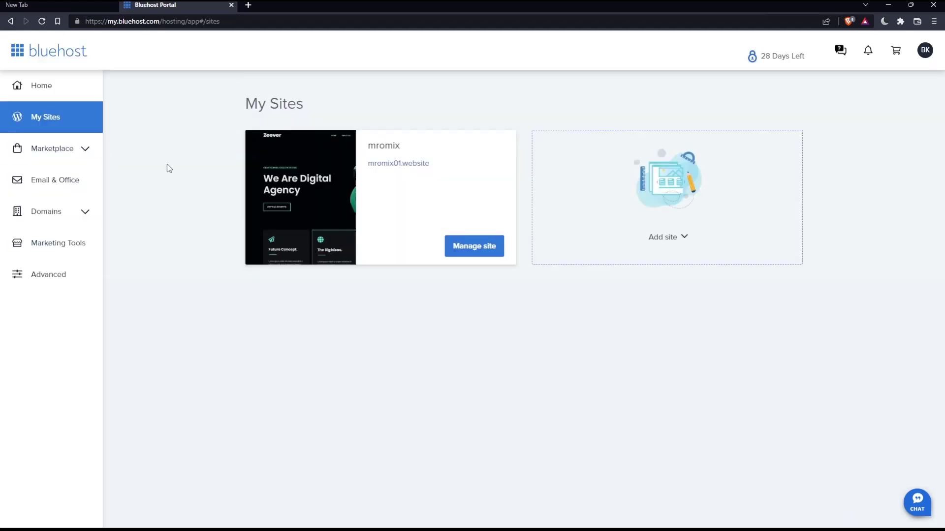
pyautogui.click(468, 252)
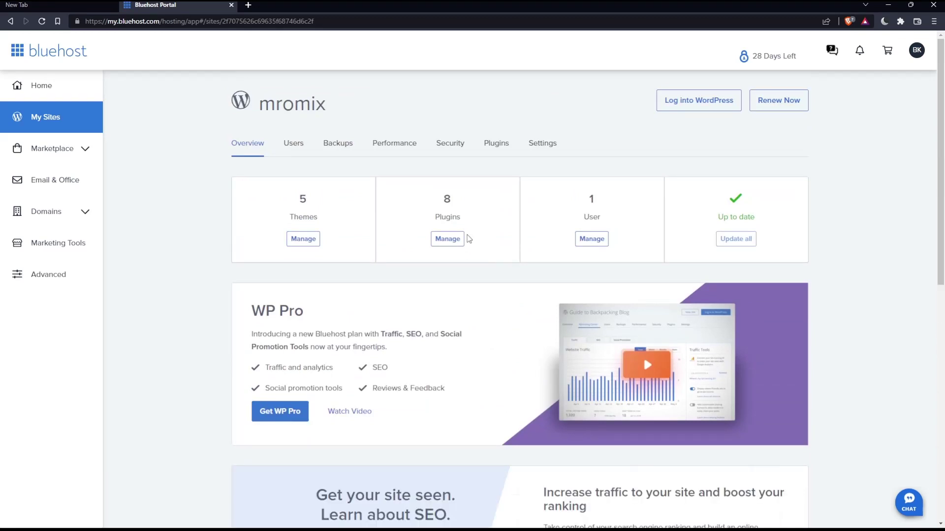
pyautogui.click(542, 143)
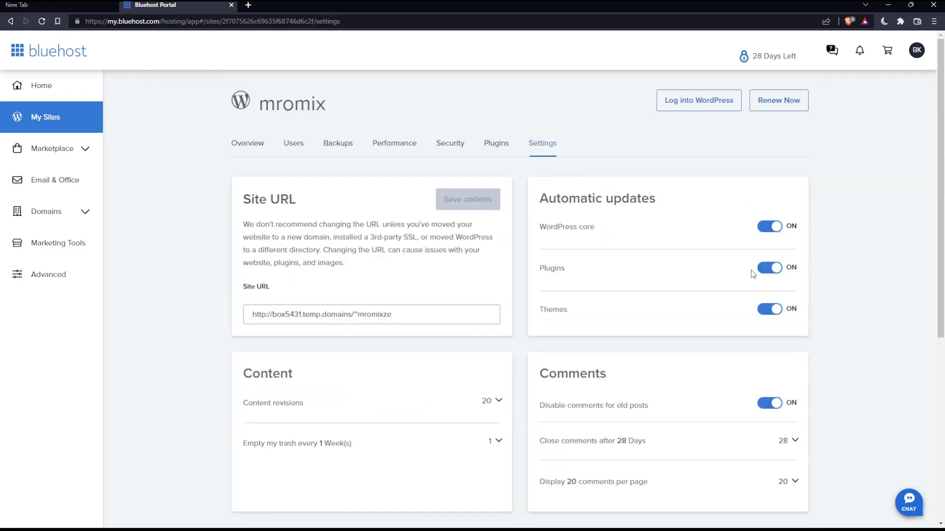
pyautogui.scroll(-7, 753, 274)
pyautogui.scroll(7, 758, 259)
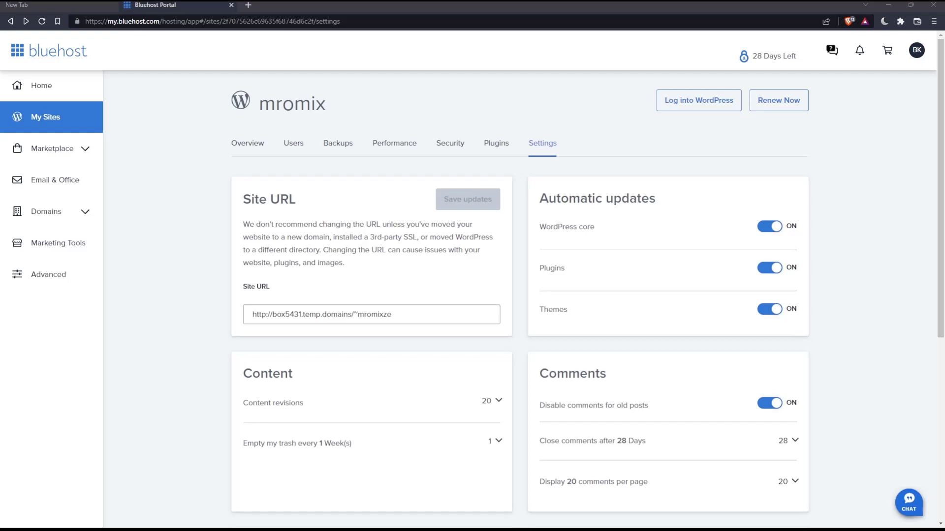
# Log into the mromix WordPress admin and go to Plugins > Add New
pyautogui.click(698, 103)
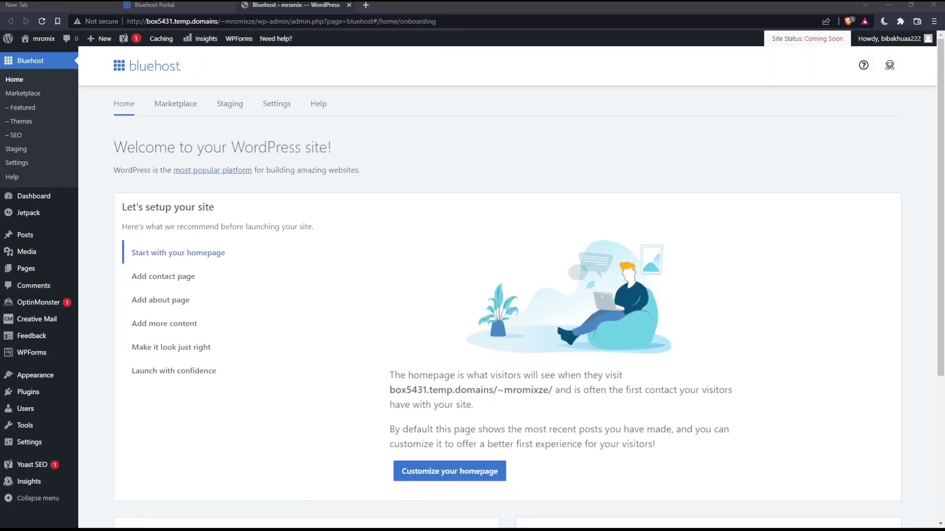
pyautogui.click(28, 391)
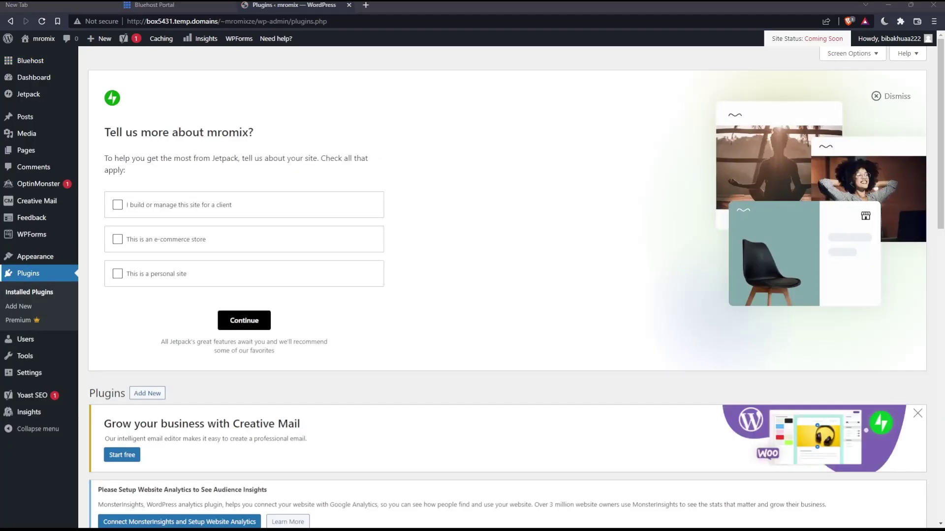
pyautogui.click(23, 306)
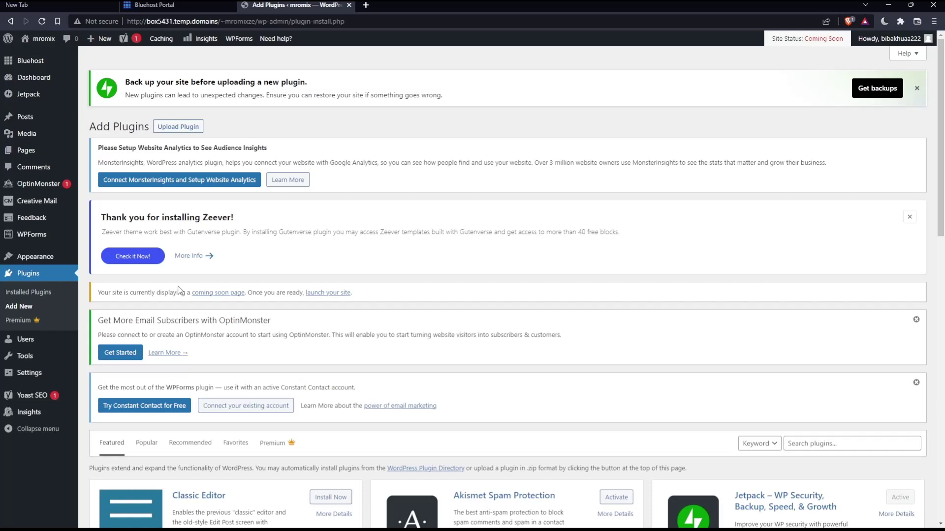
pyautogui.scroll(-6, 507, 285)
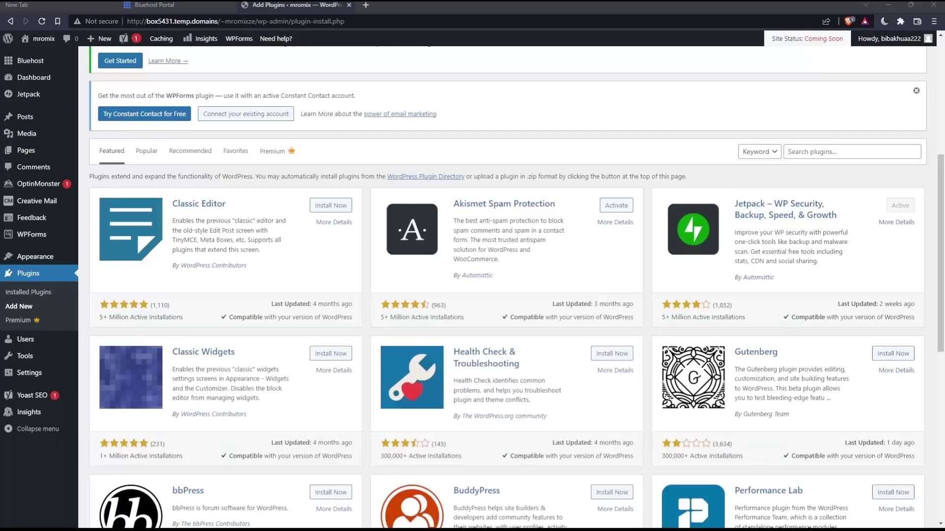
# Search plugins for 'wordpress reset', then install and activate WP Reset
pyautogui.click(811, 150)
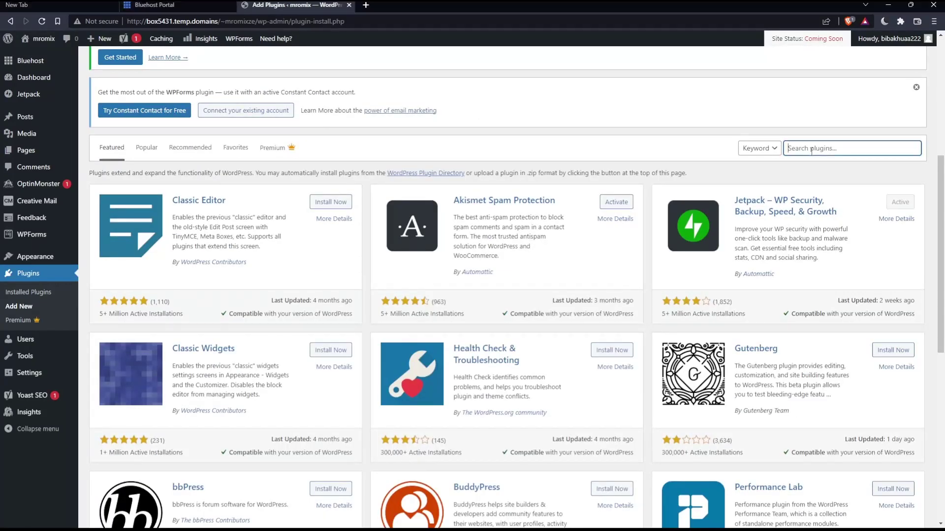
pyautogui.write('wordpress reset')
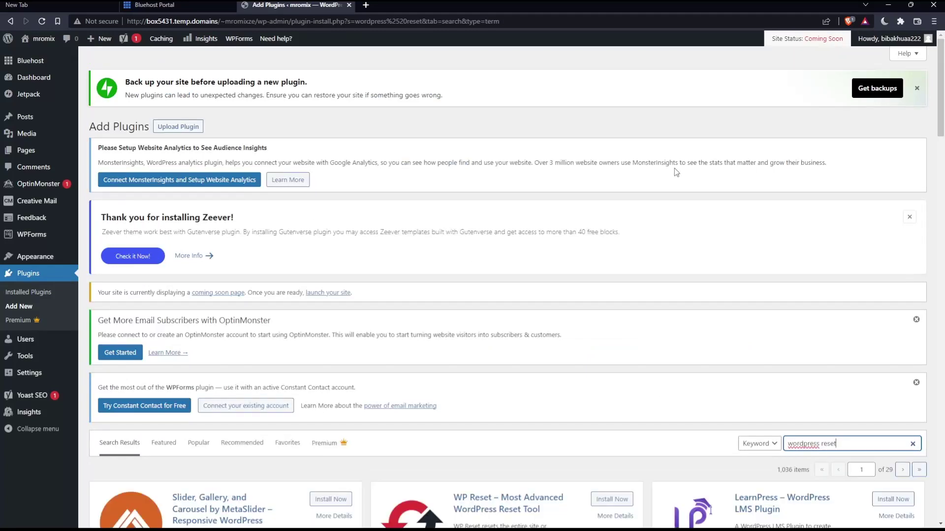
pyautogui.scroll(-5, 676, 172)
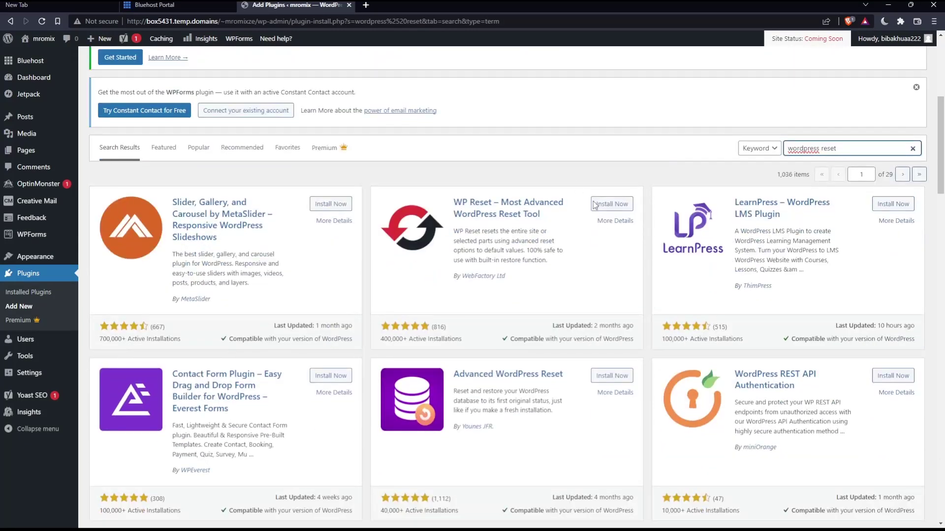
pyautogui.write('-')
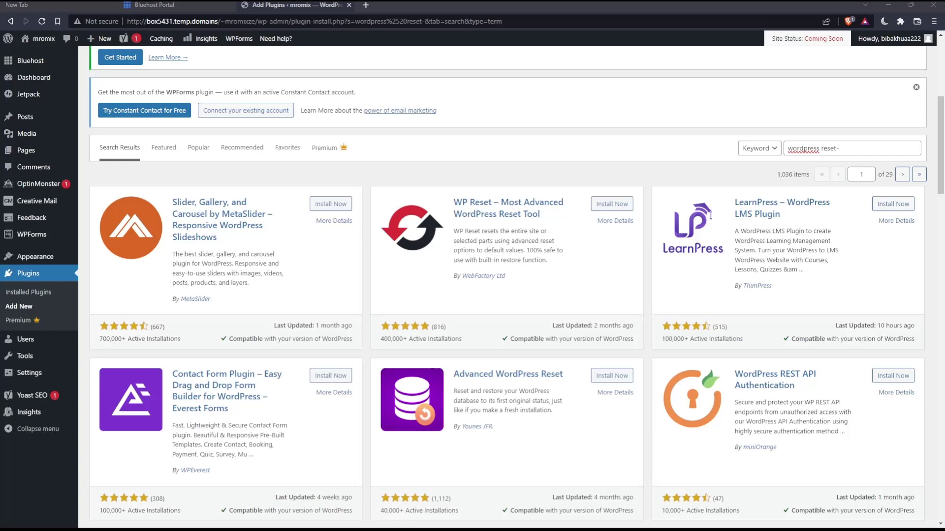
pyautogui.click(612, 203)
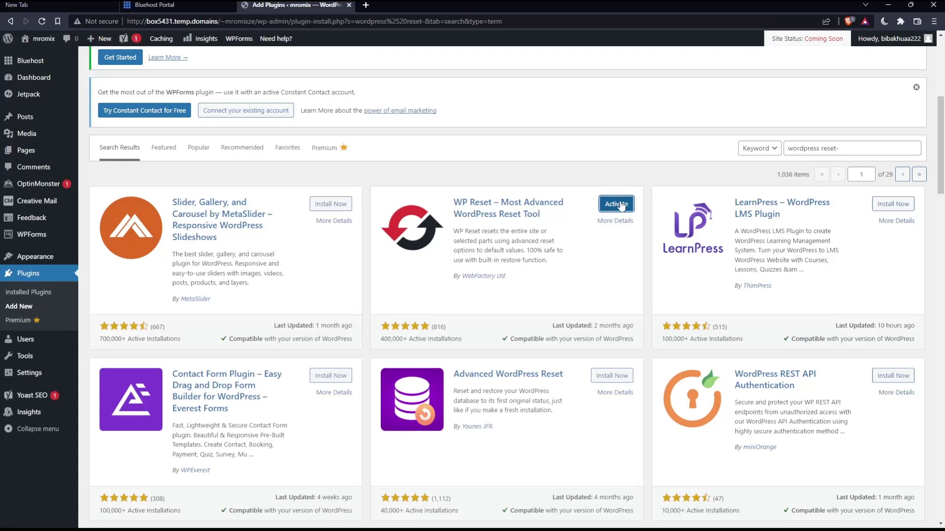
pyautogui.click(620, 204)
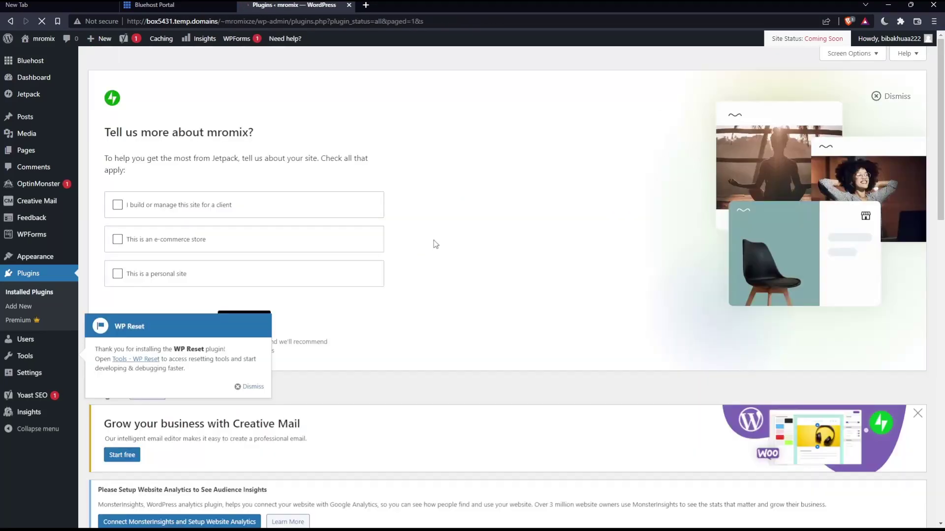
# Dismiss the WP Reset thank-you notice on the Plugins page
pyautogui.scroll(-2, 409, 245)
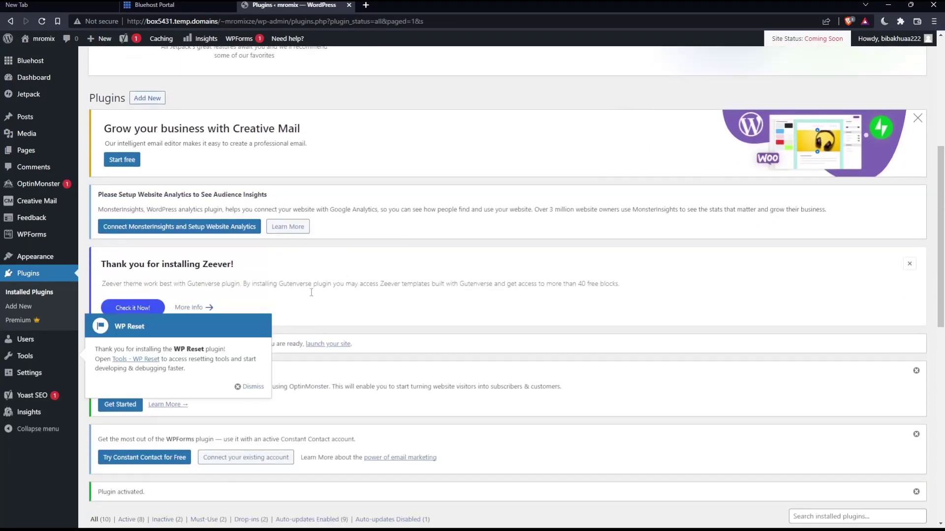
pyautogui.click(237, 387)
pyautogui.scroll(-6, 348, 315)
pyautogui.scroll(-3, 348, 313)
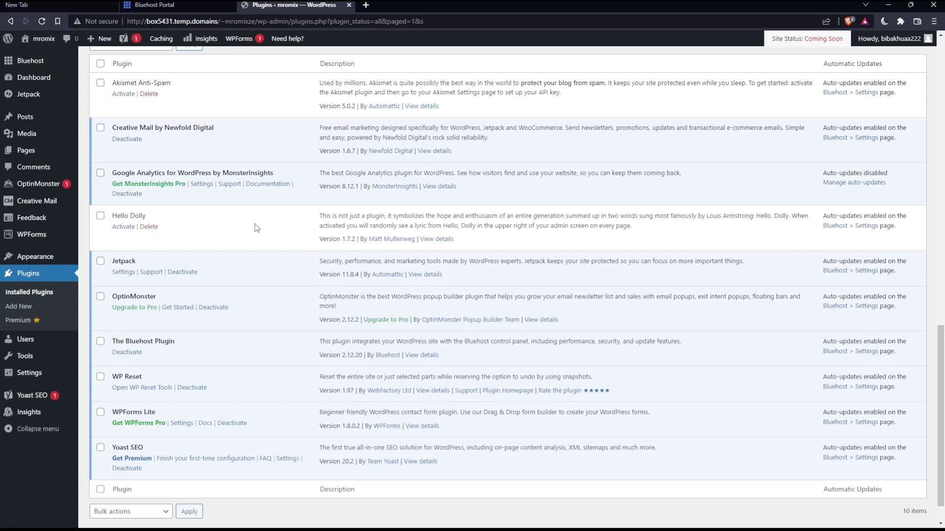
pyautogui.scroll(2, 236, 237)
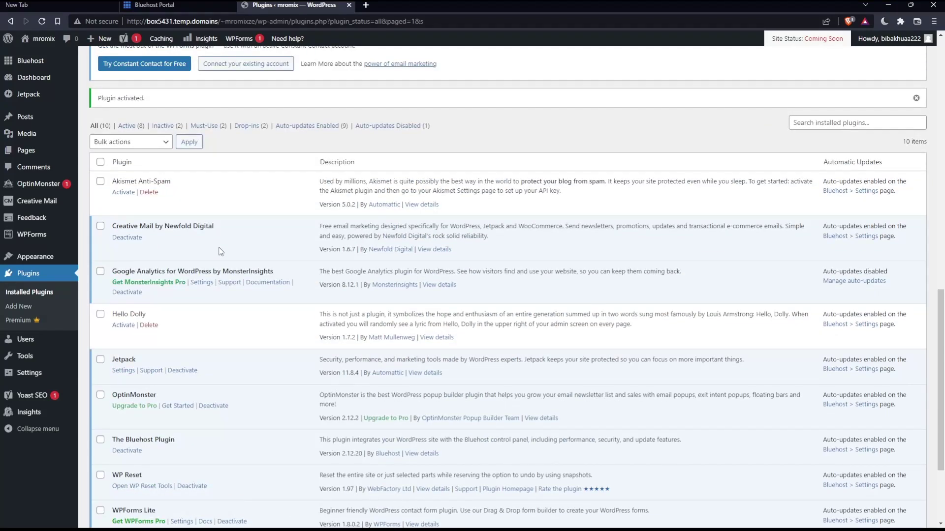
# Open Tools > WP Reset, close the PRO pricing offer, and reach Site Reset
pyautogui.click(29, 353)
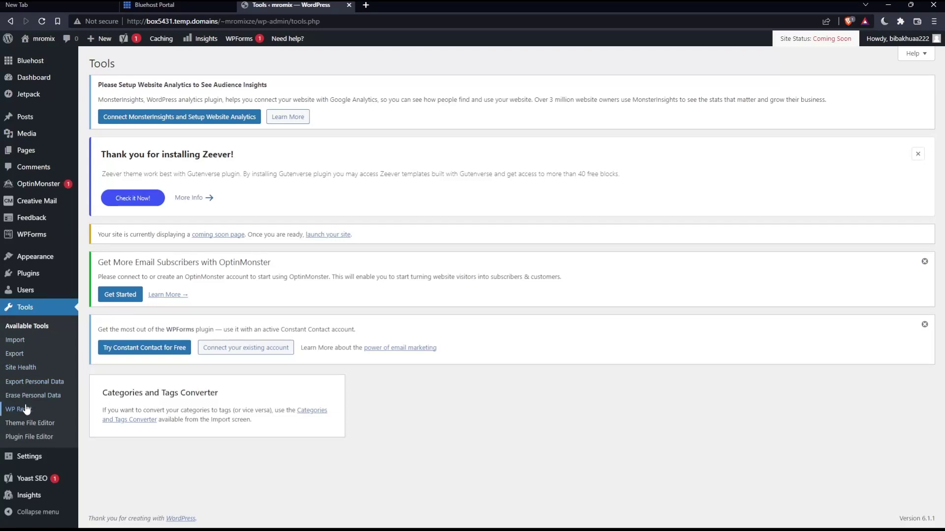
pyautogui.click(25, 411)
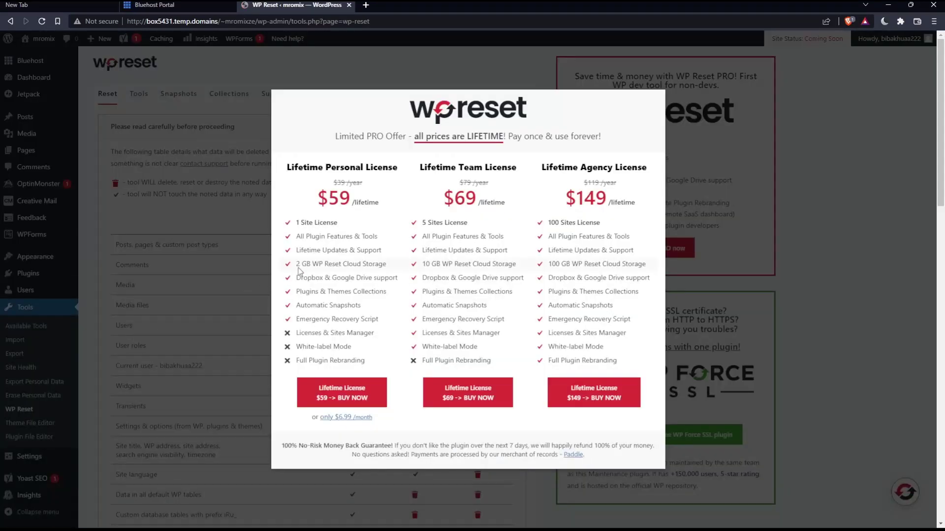
pyautogui.click(241, 262)
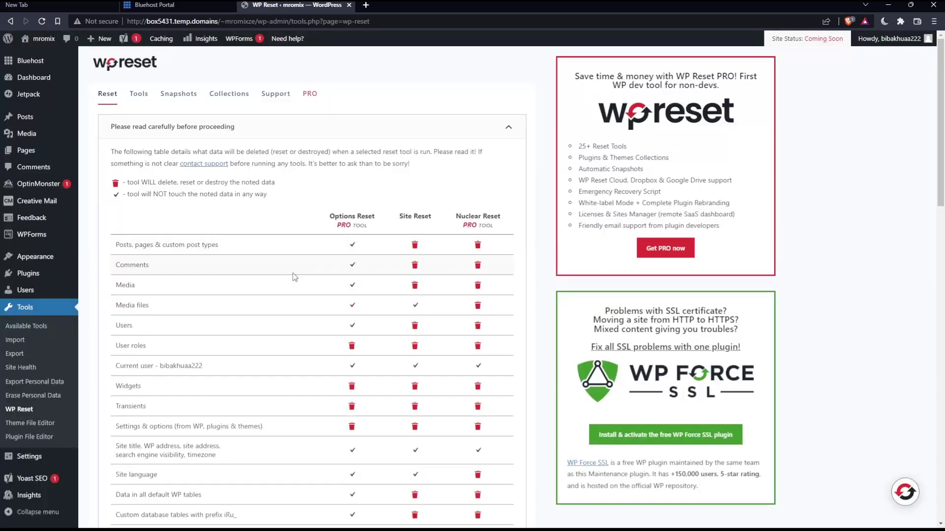
pyautogui.scroll(-4, 305, 263)
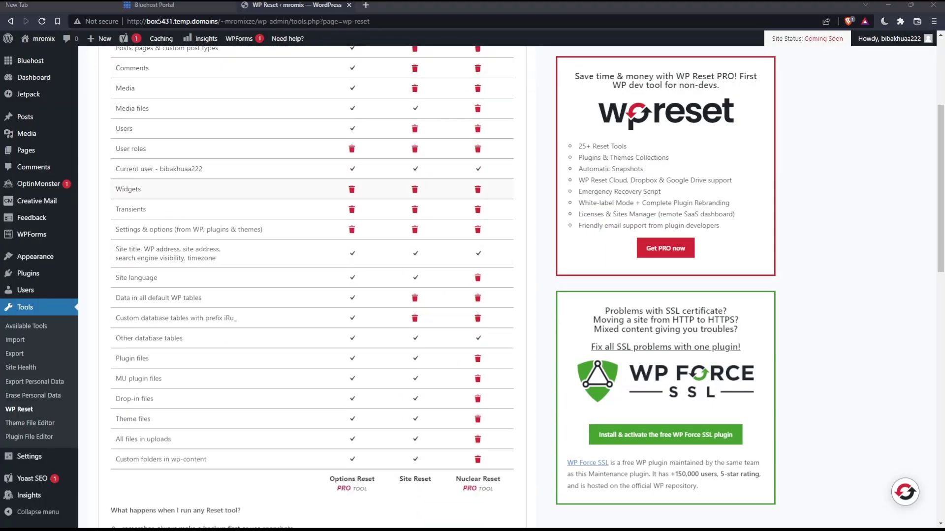
pyautogui.scroll(-12, 305, 263)
pyautogui.scroll(-2, 312, 286)
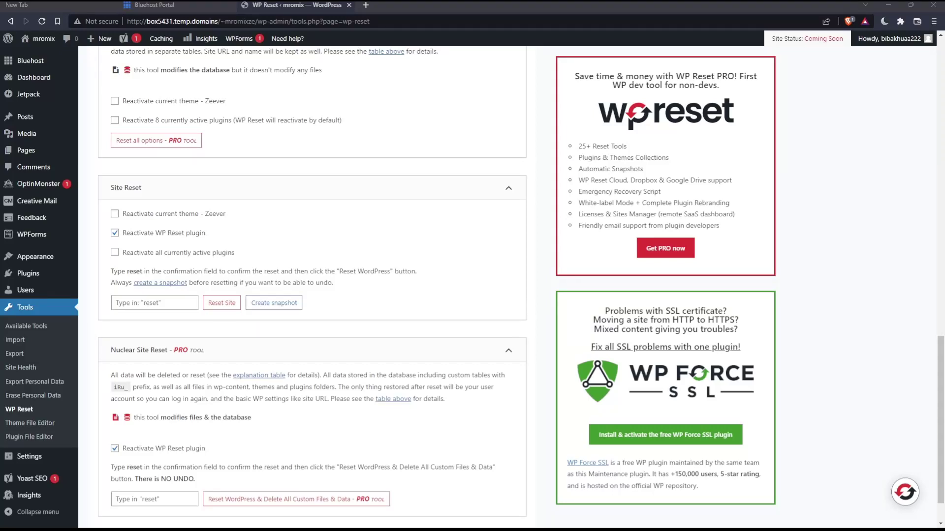
# Enter 'reset' as the confirmation word, fix the typo, and confirm Reset WordPress
pyautogui.click(152, 301)
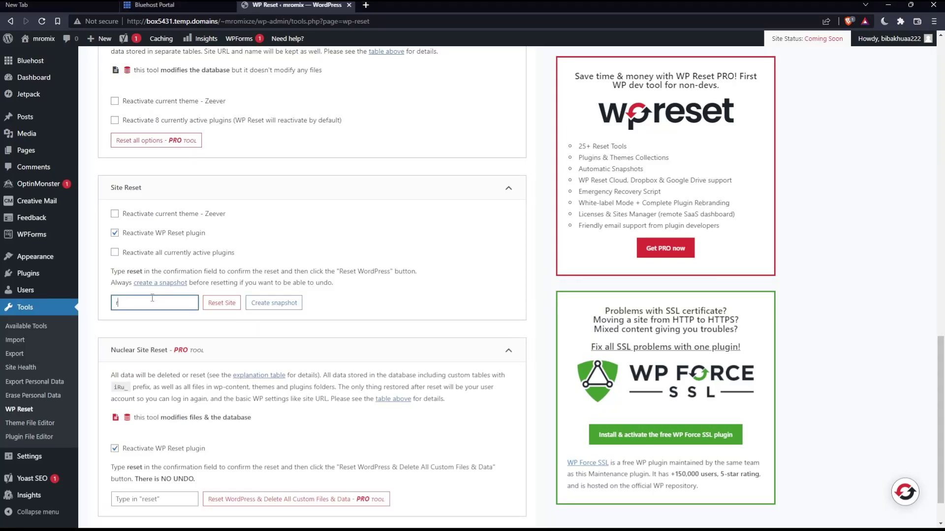
pyautogui.write('reset')
pyautogui.moveTo(43, 291)
pyautogui.click(219, 311)
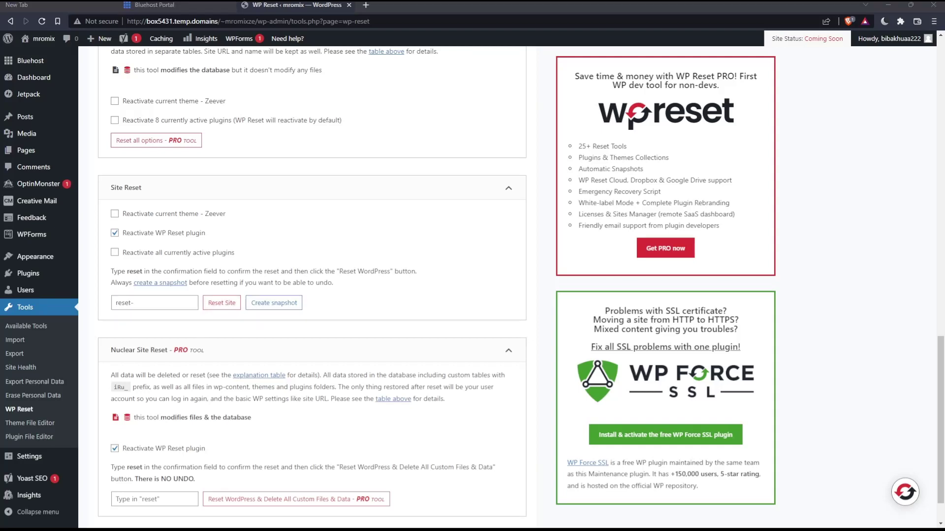
pyautogui.press('Return')
pyautogui.press('BackSpace')
pyautogui.click(219, 307)
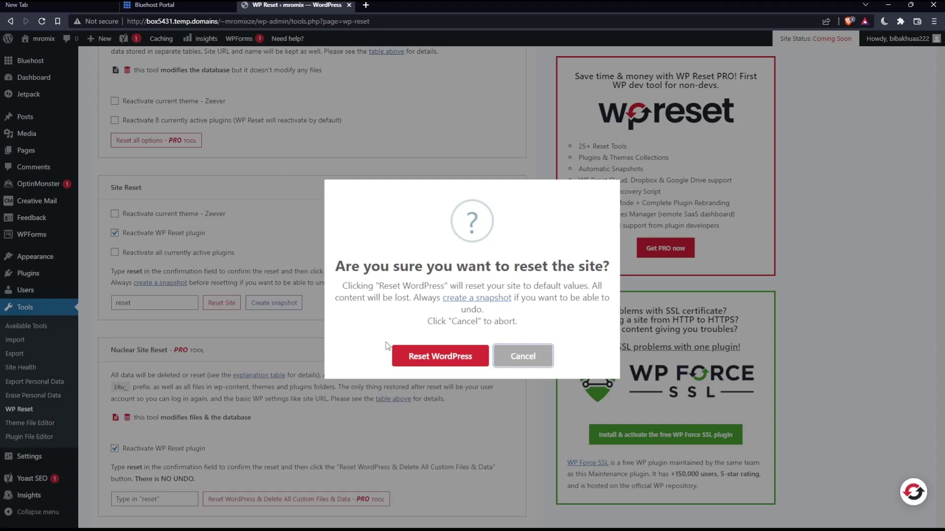
pyautogui.click(422, 357)
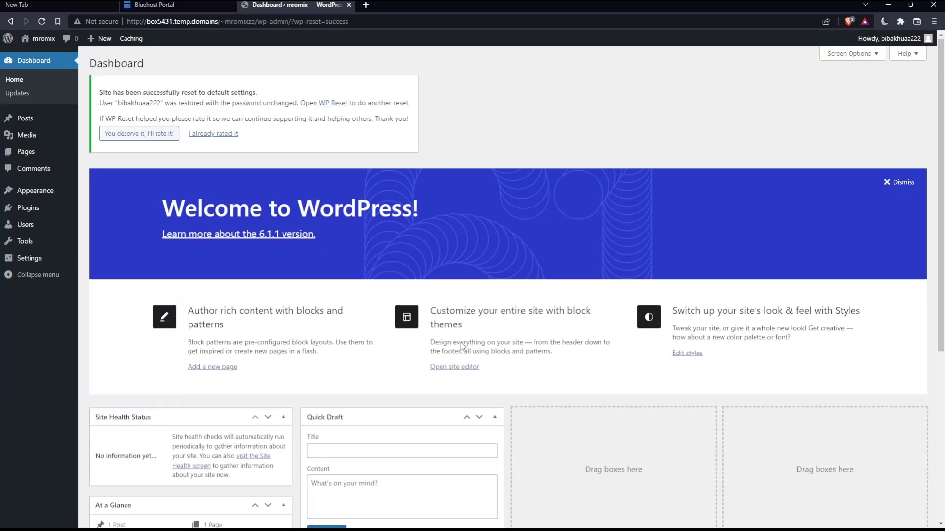
# Close the WordPress Dashboard tab to return to the Bluehost Portal
pyautogui.click(349, 5)
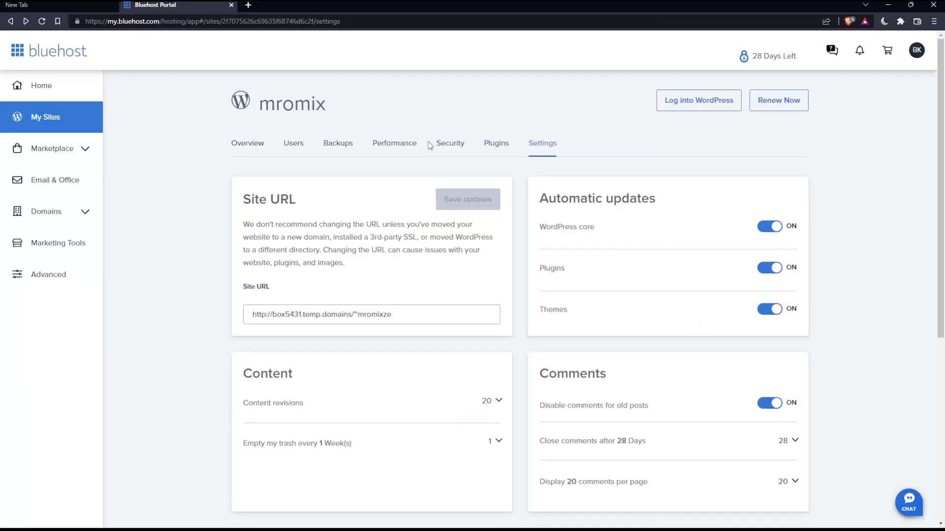